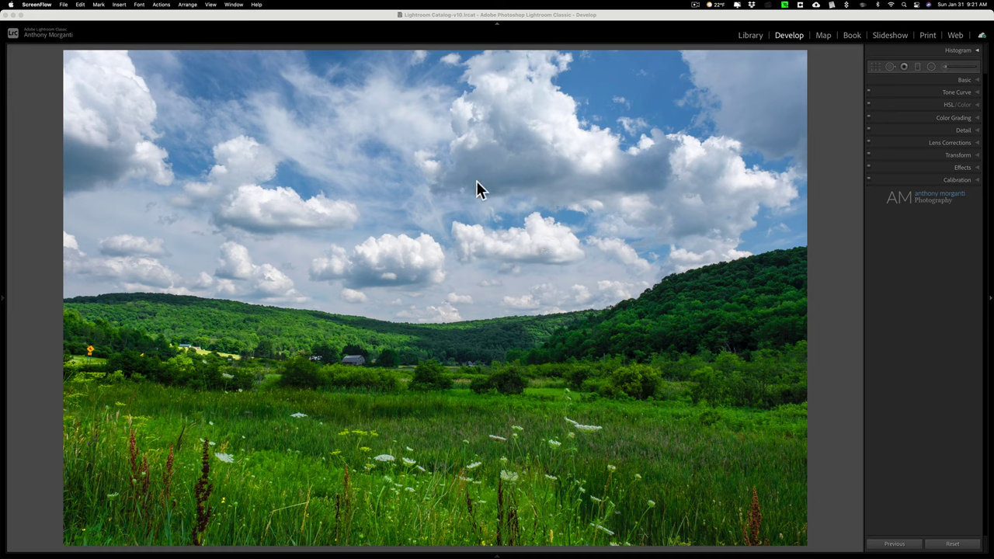
# Step: Paint over the upper and middle sky with the Adjustment Brush at exposure -4.00, with Auto Mask turned off
pyautogui.click(941, 66)
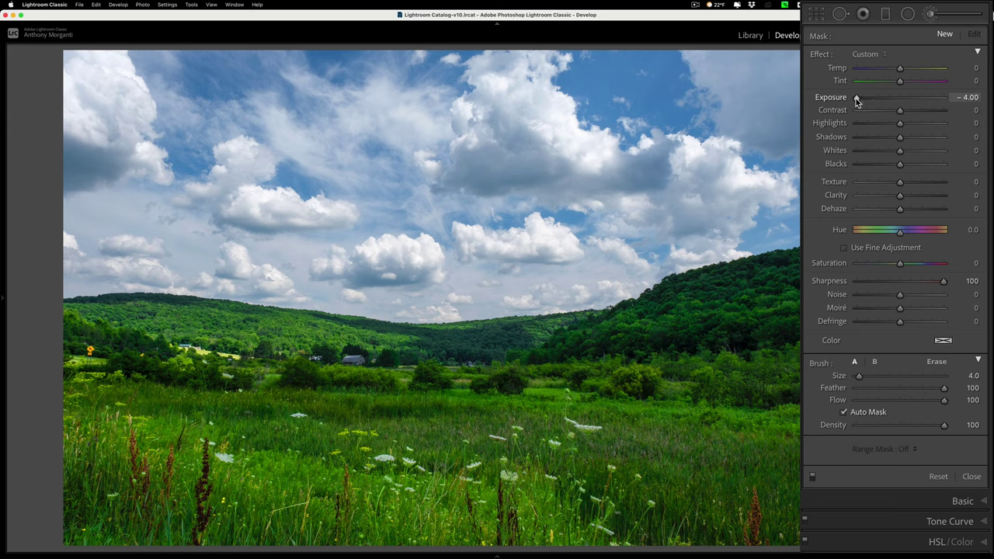
pyautogui.click(845, 414)
pyautogui.press('[')
pyautogui.press(']')
pyautogui.press(']')
pyautogui.scroll(10, 771, 108)
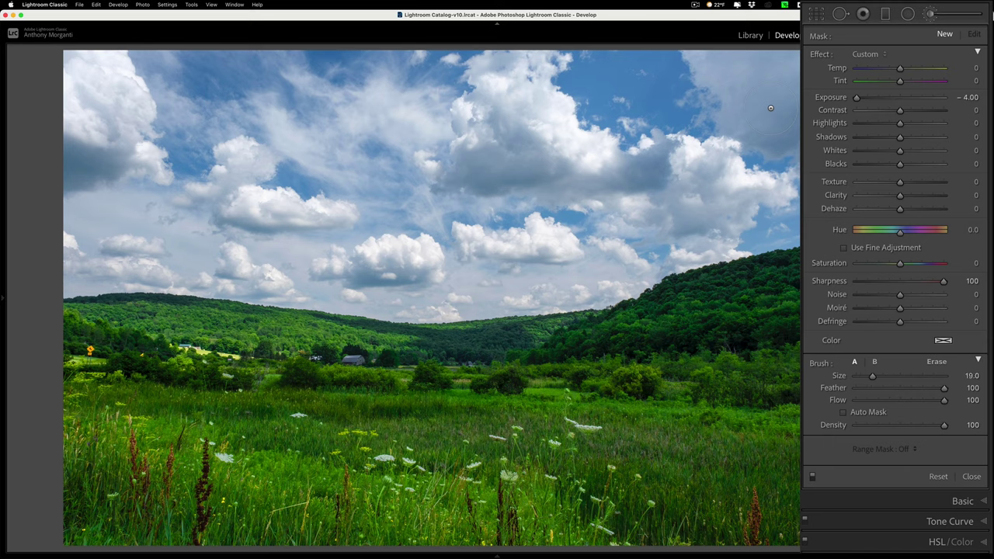
pyautogui.scroll(3, 771, 108)
pyautogui.scroll(3, 769, 100)
pyautogui.moveTo(746, 94)
pyautogui.mouseDown()
pyautogui.moveTo(763, 70)
pyautogui.moveTo(563, 61)
pyautogui.moveTo(35, 71)
pyautogui.moveTo(68, 87)
pyautogui.moveTo(183, 103)
pyautogui.moveTo(779, 132)
pyautogui.moveTo(102, 153)
pyautogui.moveTo(425, 209)
pyautogui.moveTo(575, 191)
pyautogui.mouseUp()
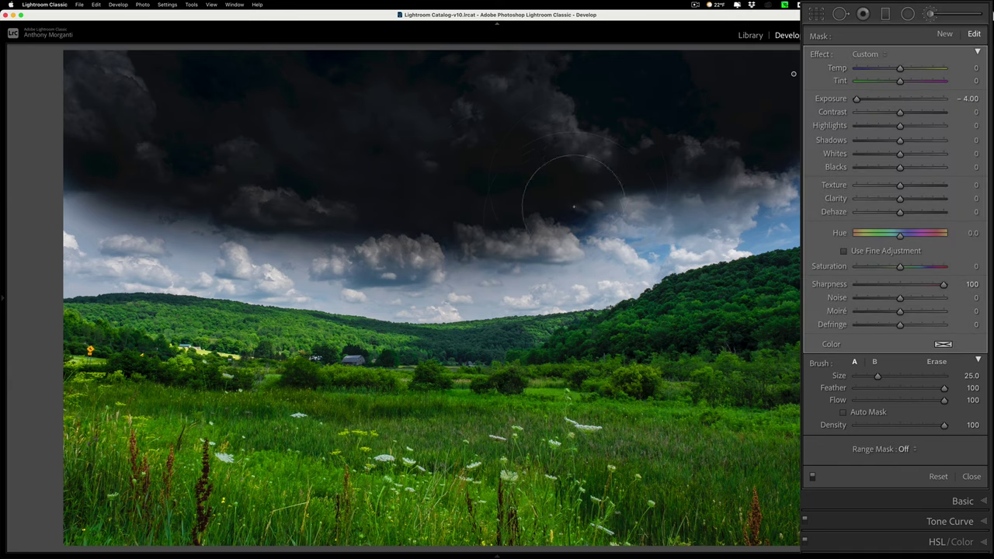
pyautogui.scroll(-5, 582, 198)
pyautogui.moveTo(777, 170)
pyautogui.mouseDown()
pyautogui.moveTo(644, 200)
pyautogui.moveTo(420, 219)
pyautogui.moveTo(69, 212)
pyautogui.moveTo(311, 243)
pyautogui.moveTo(536, 247)
pyautogui.moveTo(644, 215)
pyautogui.moveTo(776, 206)
pyautogui.moveTo(796, 194)
pyautogui.mouseUp()
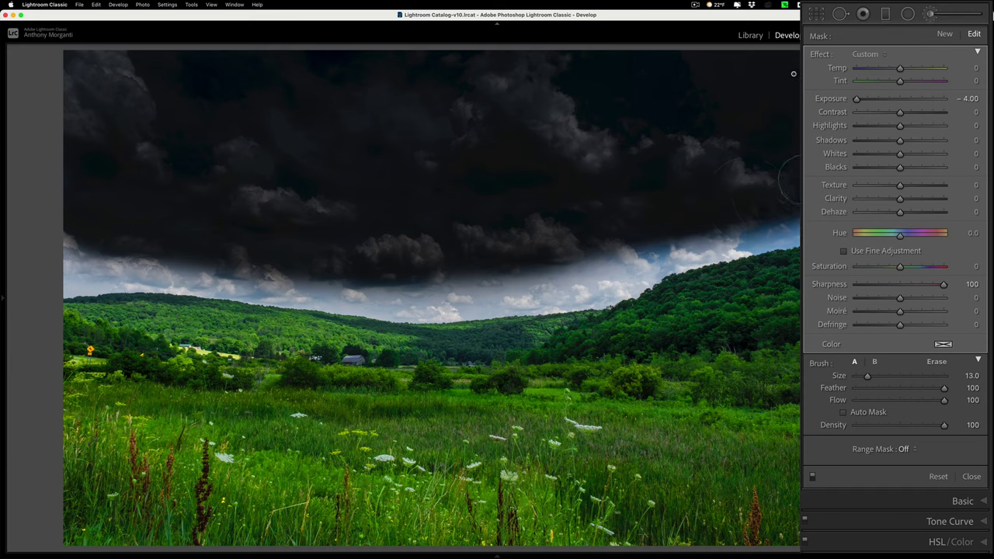
# Step: Turn on Auto Mask and paint the remaining sky down to the hill line, reducing the brush size to 7
pyautogui.click(845, 412)
pyautogui.moveTo(785, 208)
pyautogui.mouseDown()
pyautogui.moveTo(556, 282)
pyautogui.moveTo(583, 279)
pyautogui.moveTo(378, 285)
pyautogui.moveTo(156, 252)
pyautogui.moveTo(81, 250)
pyautogui.moveTo(56, 258)
pyautogui.moveTo(64, 233)
pyautogui.moveTo(80, 278)
pyautogui.moveTo(90, 277)
pyautogui.moveTo(78, 279)
pyautogui.moveTo(174, 275)
pyautogui.moveTo(438, 308)
pyautogui.moveTo(513, 305)
pyautogui.moveTo(615, 289)
pyautogui.moveTo(683, 253)
pyautogui.moveTo(826, 230)
pyautogui.mouseUp()
pyautogui.press('[')
pyautogui.press('[')
pyautogui.press('[')
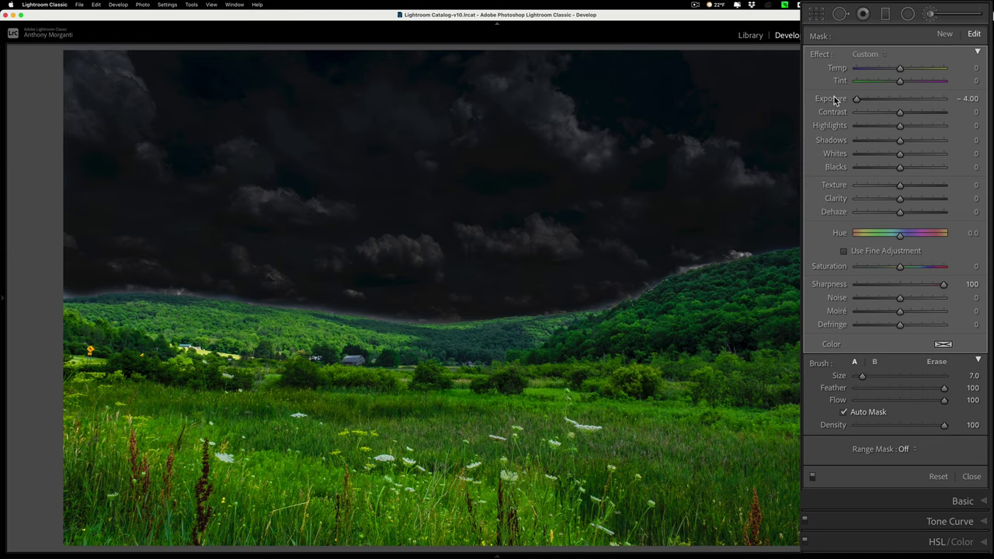
# Step: Reset the sky mask's exposure to 0 and check its coverage with the mask overlay
pyautogui.doubleClick(831, 99)
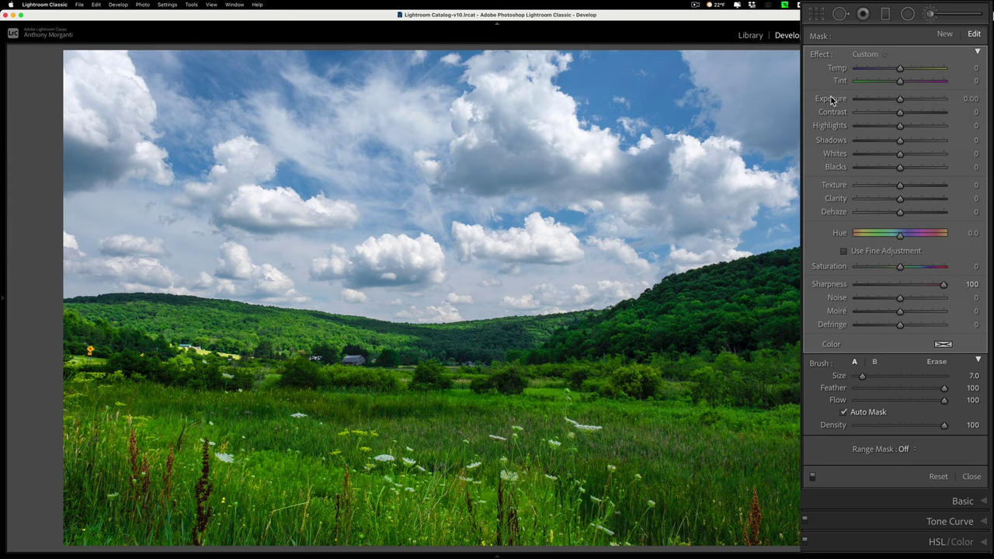
pyautogui.press('o')
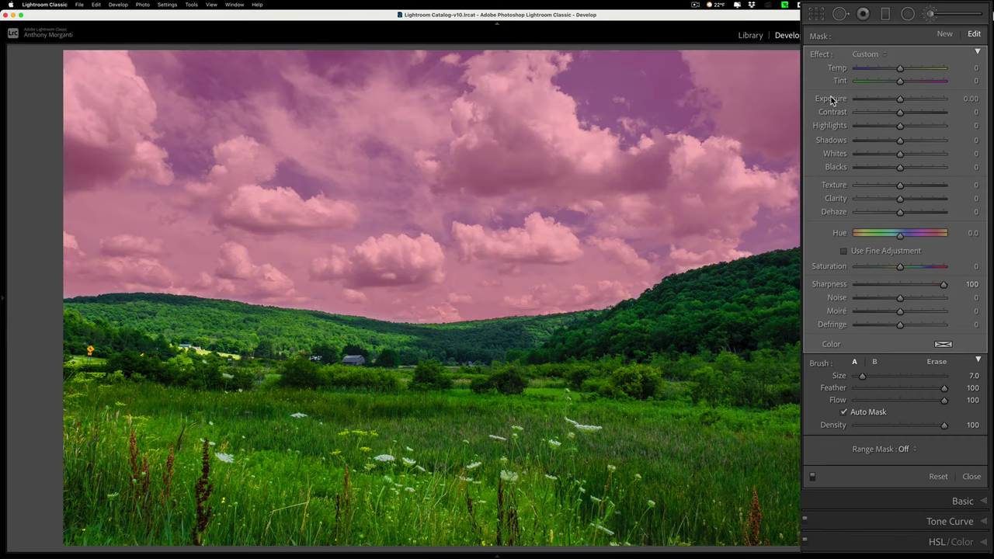
pyautogui.press('o')
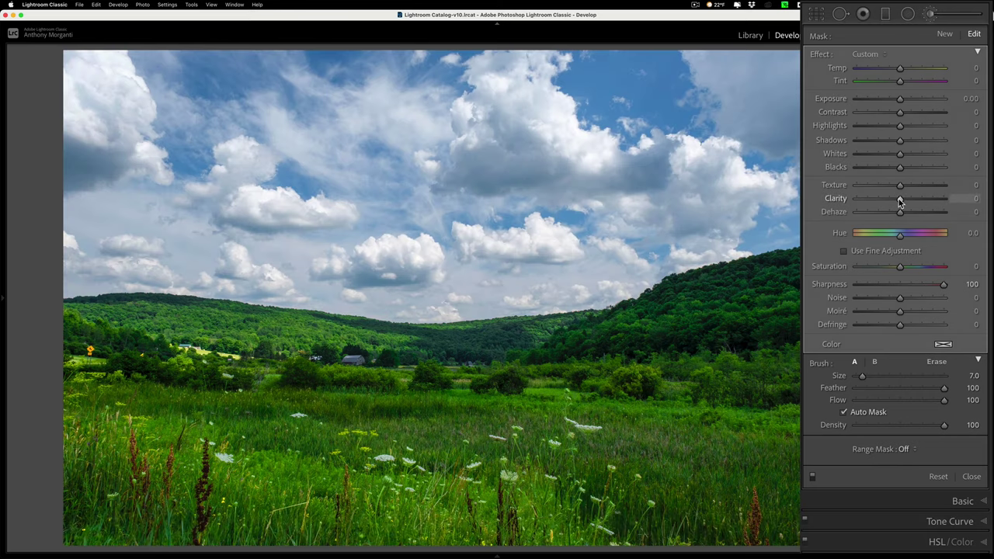
# Step: Set the sky mask's Clarity to 42, Saturation to 26, Texture to 18 and Contrast to 18, and compare before and after
pyautogui.moveTo(901, 199); pyautogui.dragTo(917, 199)
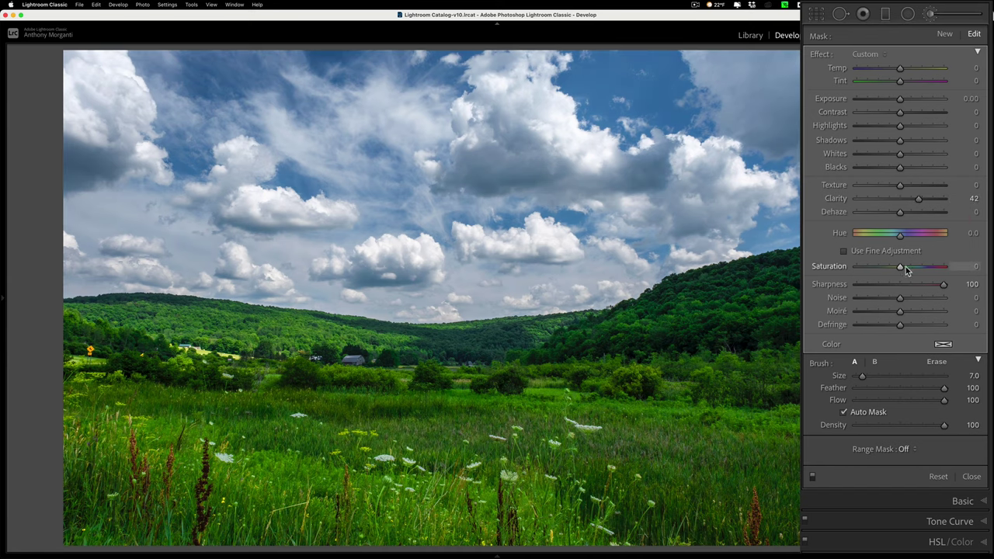
pyautogui.moveTo(900, 267); pyautogui.dragTo(912, 266)
pyautogui.moveTo(901, 185); pyautogui.dragTo(906, 188)
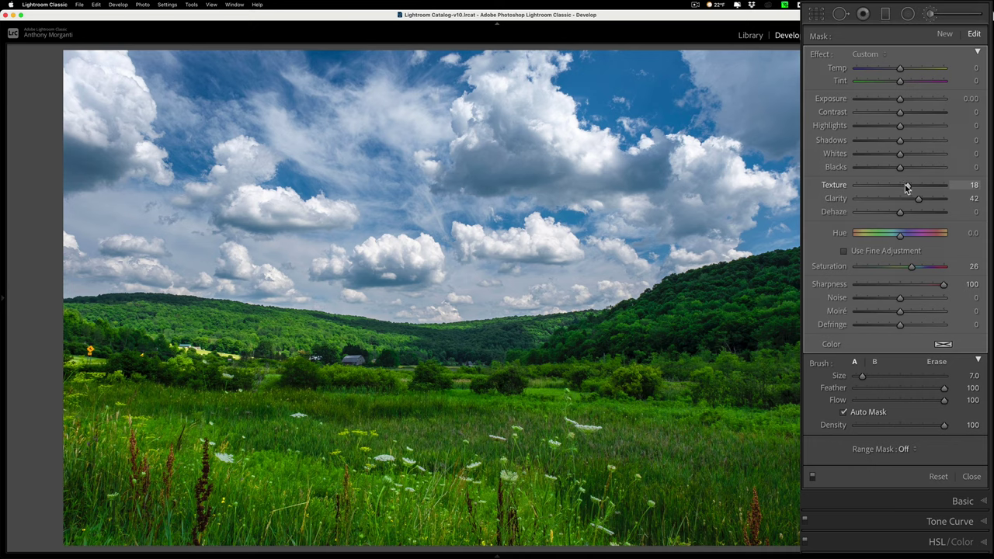
pyautogui.moveTo(902, 113); pyautogui.dragTo(910, 112)
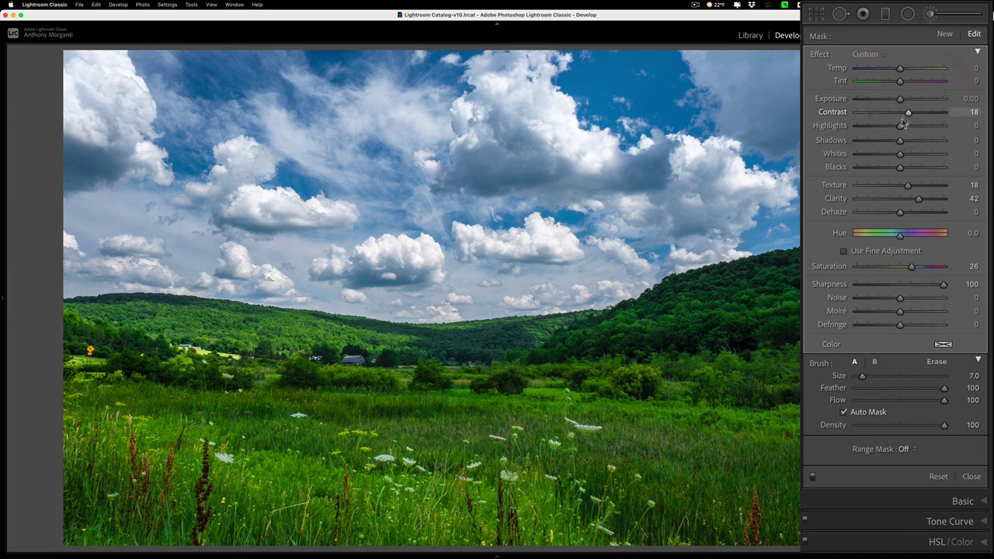
pyautogui.click(813, 482)
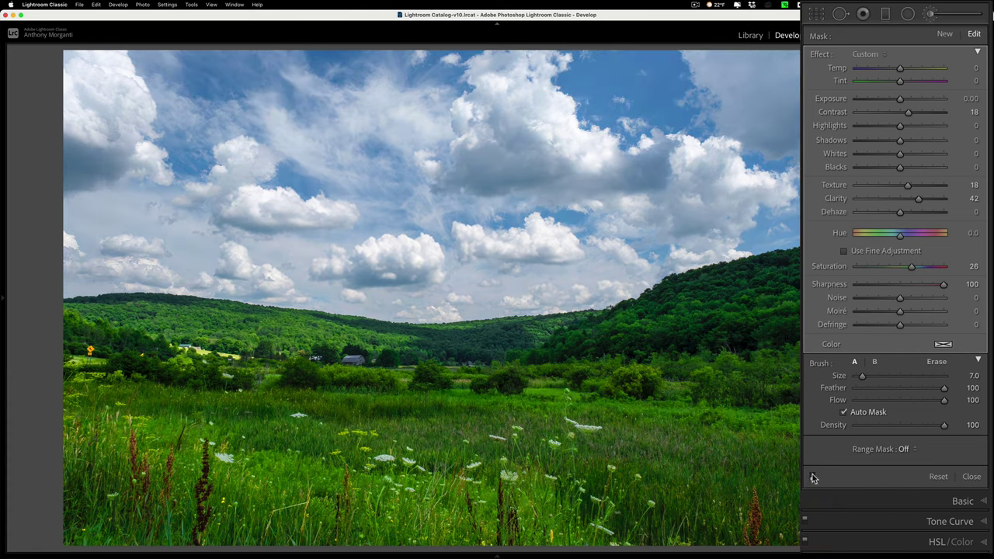
pyautogui.click(812, 479)
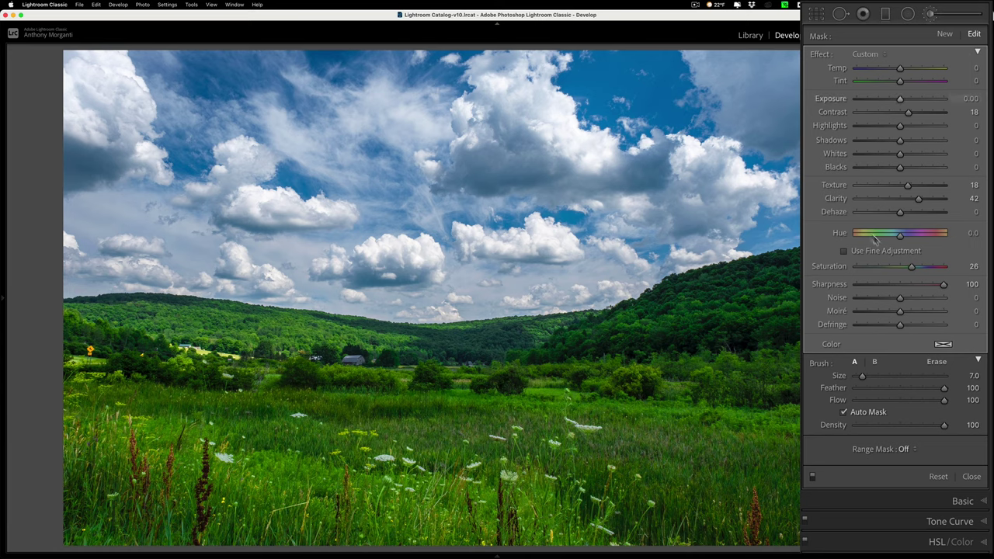
# Step: Turn off Auto Mask and save the current brush settings as a new effect preset named "Enhanced Sky"
pyautogui.click(845, 414)
pyautogui.click(883, 55)
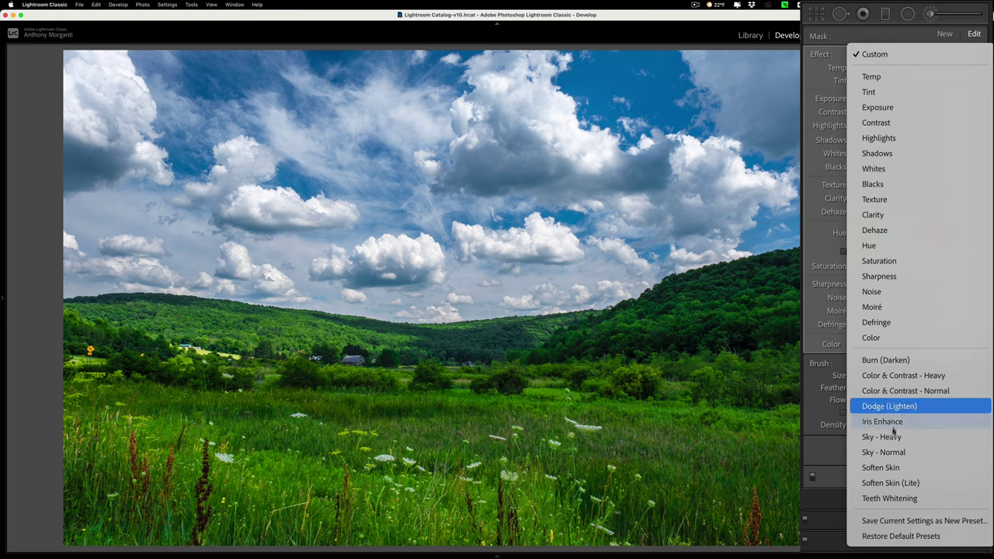
pyautogui.click(888, 525)
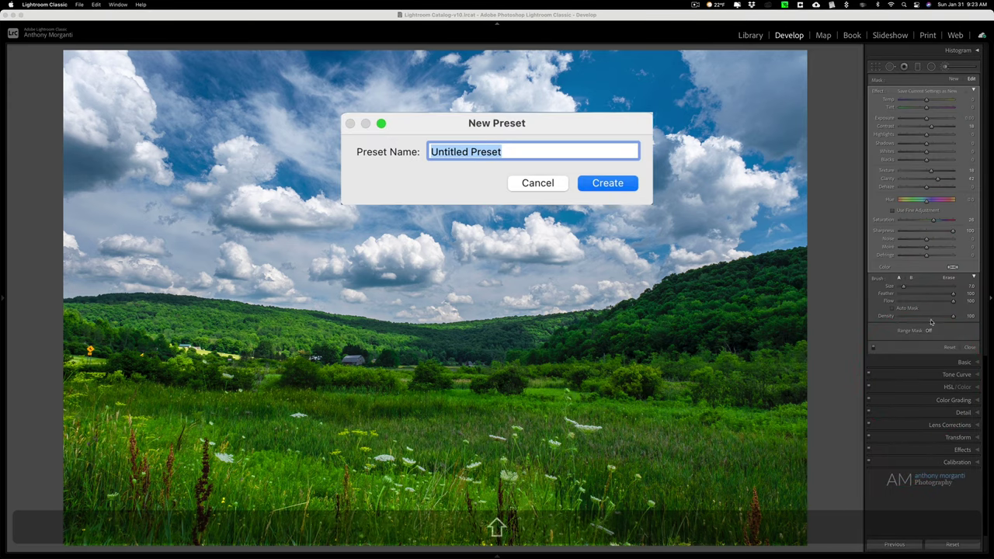
pyautogui.write('Enhanced Sky')
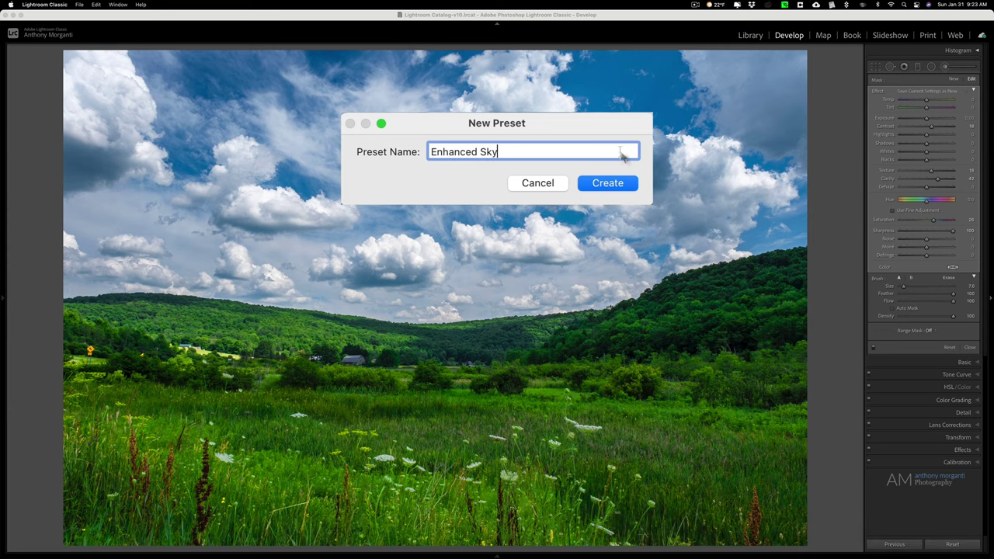
pyautogui.click(606, 186)
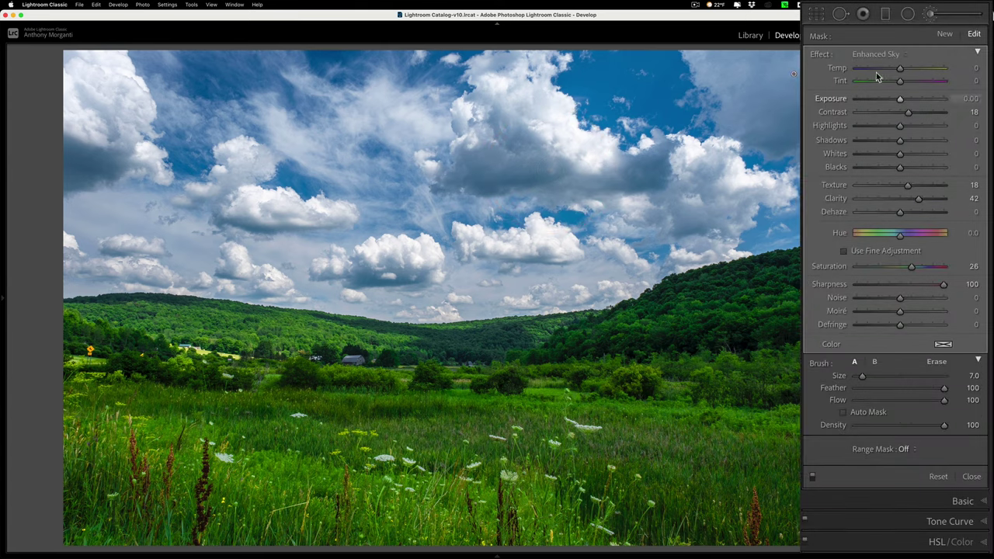
# Step: Delete the painted sky brush adjustment from the photo
pyautogui.click(794, 74)
pyautogui.press('BackSpace')
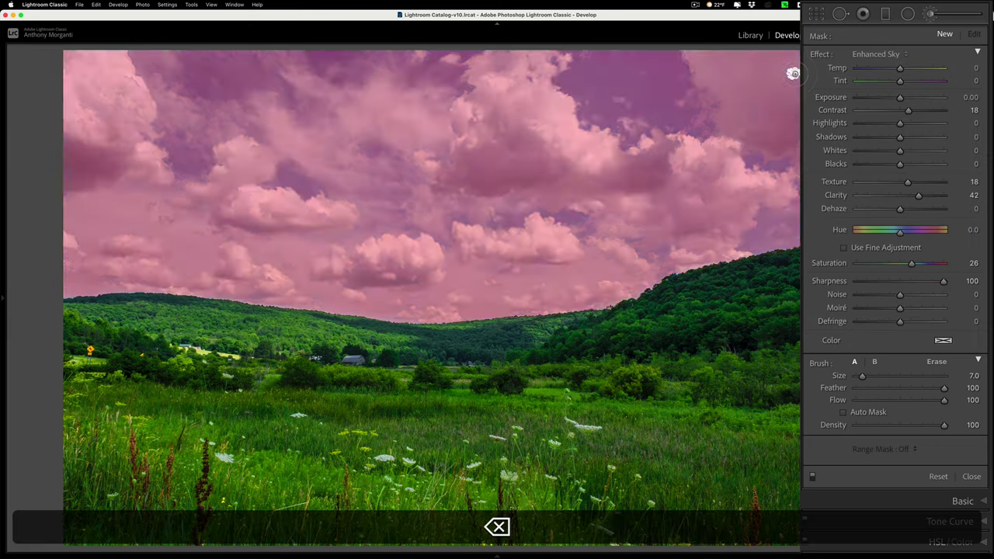
# Step: Switch the new brush's effect to a Contrast-only preset and lower its exposure
pyautogui.click(857, 53)
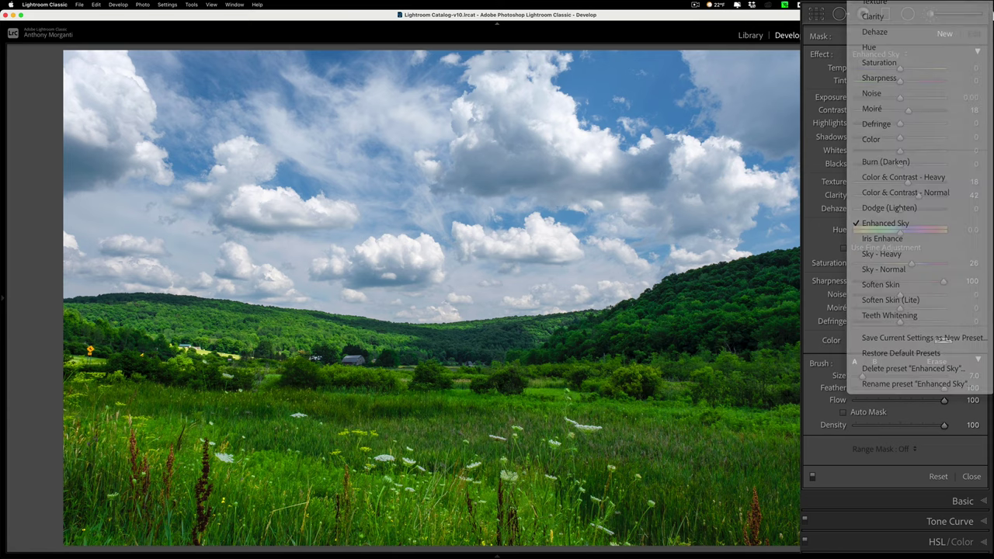
pyautogui.click(870, 109)
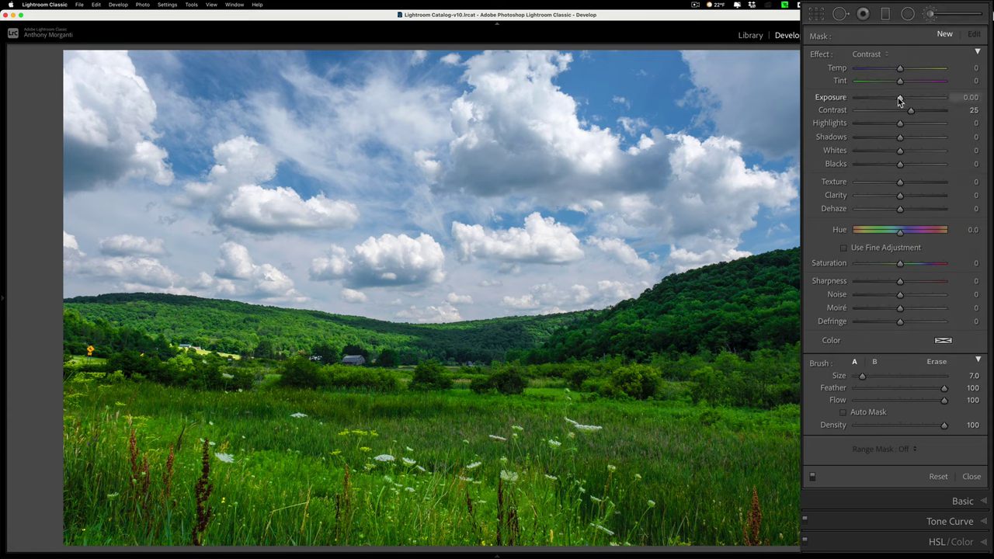
pyautogui.moveTo(899, 98); pyautogui.dragTo(858, 99)
# Step: Apply the Enhanced Sky effect preset to the brush, enlarge the brush and paint over the sky
pyautogui.click(876, 54)
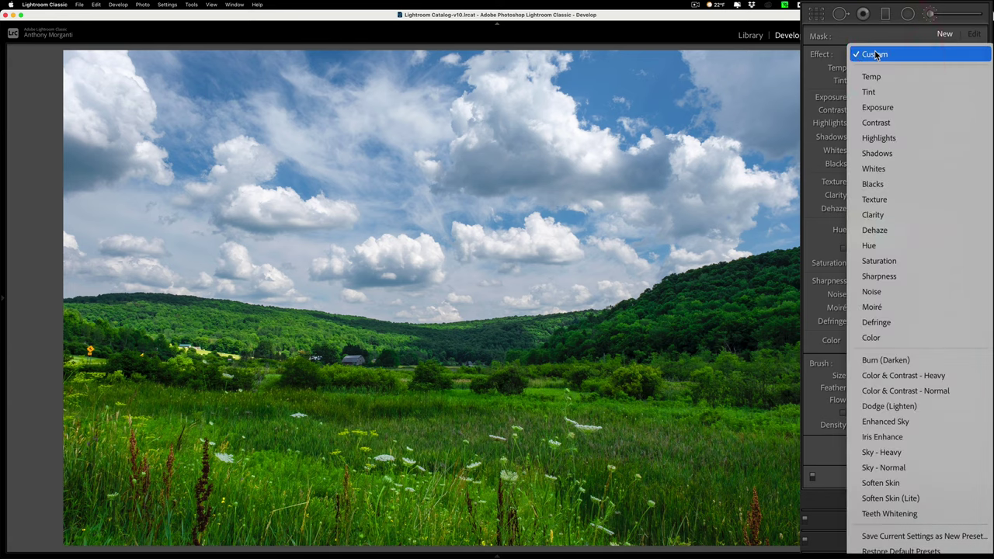
pyautogui.click(883, 423)
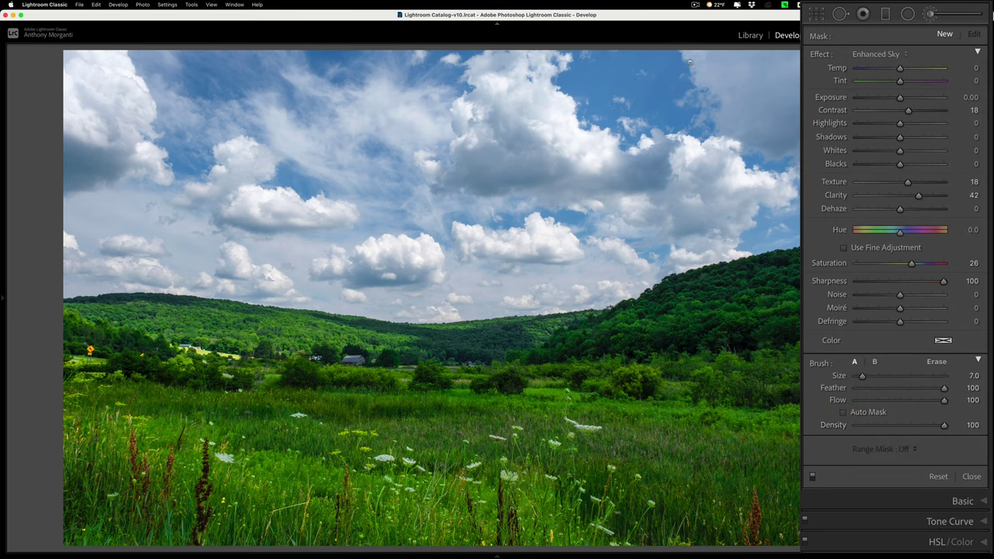
pyautogui.scroll(4, 698, 79)
pyautogui.scroll(2, 697, 79)
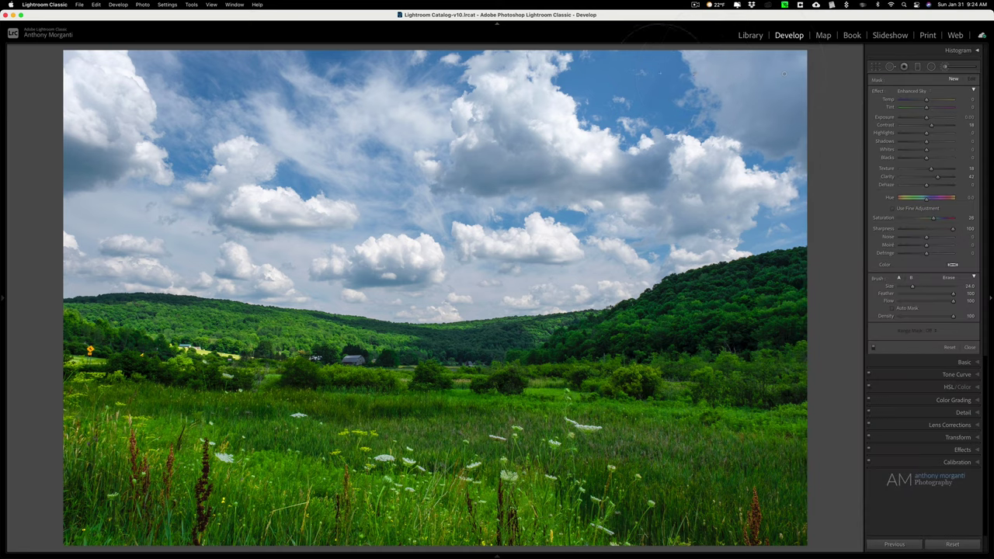
pyautogui.moveTo(698, 79)
pyautogui.mouseDown()
pyautogui.moveTo(87, 90)
pyautogui.moveTo(295, 179)
pyautogui.moveTo(606, 209)
pyautogui.moveTo(776, 163)
pyautogui.moveTo(482, 248)
pyautogui.moveTo(318, 256)
pyautogui.moveTo(101, 225)
pyautogui.moveTo(225, 276)
pyautogui.mouseUp()
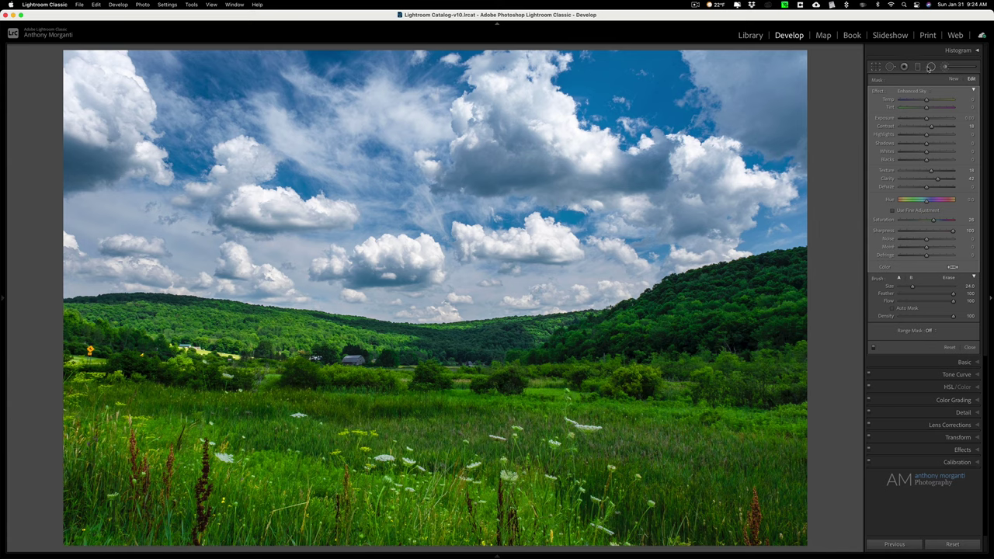
# Step: Check that the Enhanced Sky preset is offered as an effect for the Graduated Filter and the Radial Filter
pyautogui.click(917, 67)
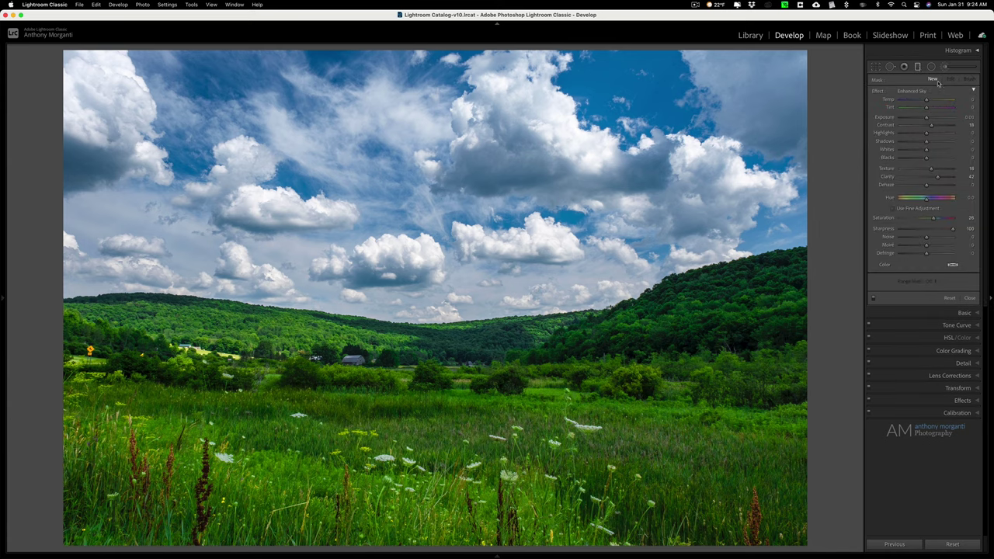
pyautogui.click(923, 91)
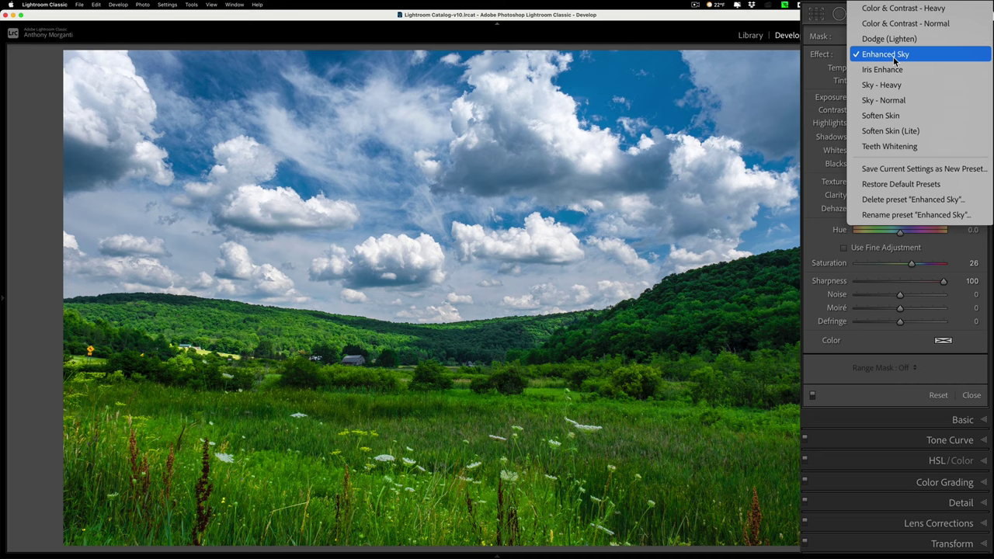
pyautogui.click(831, 20)
pyautogui.click(907, 15)
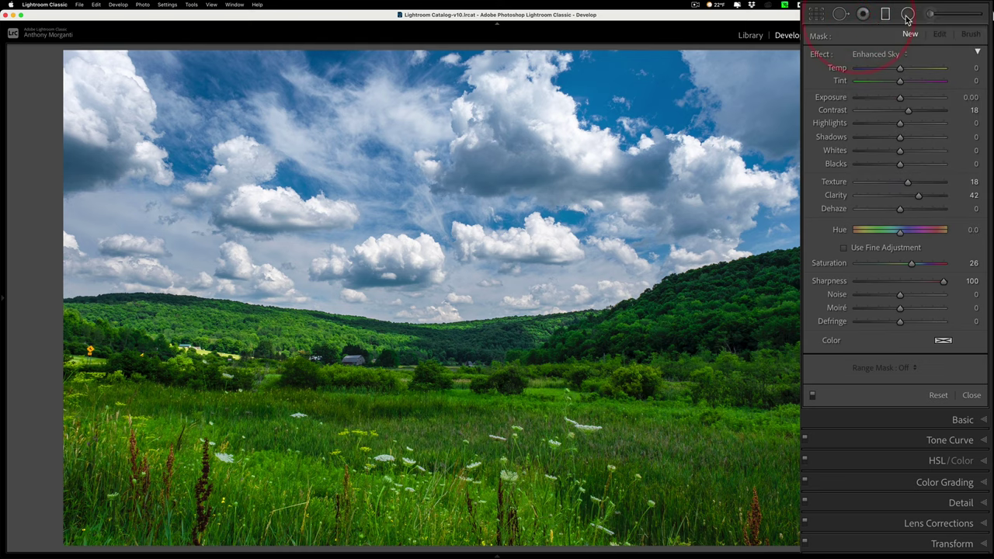
pyautogui.click(895, 53)
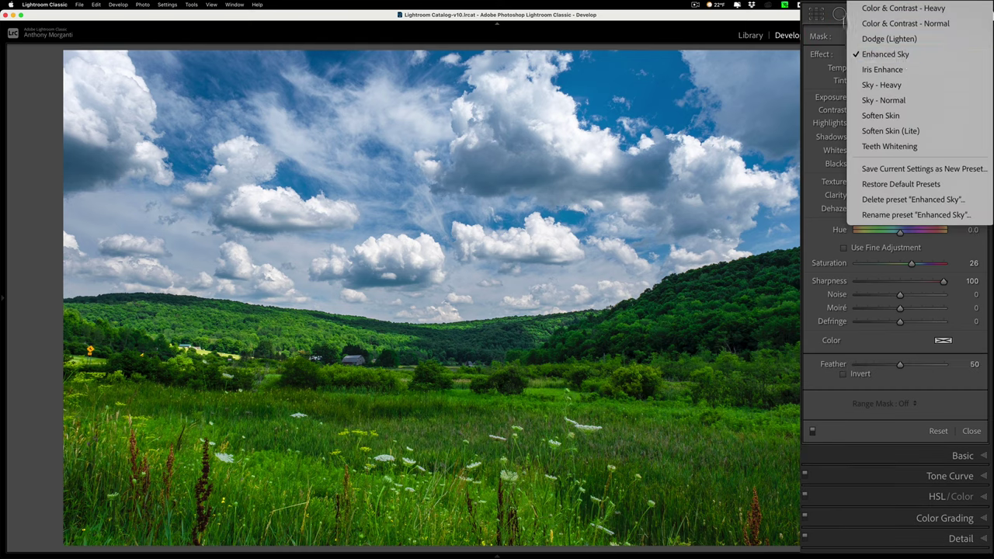
pyautogui.click(904, 54)
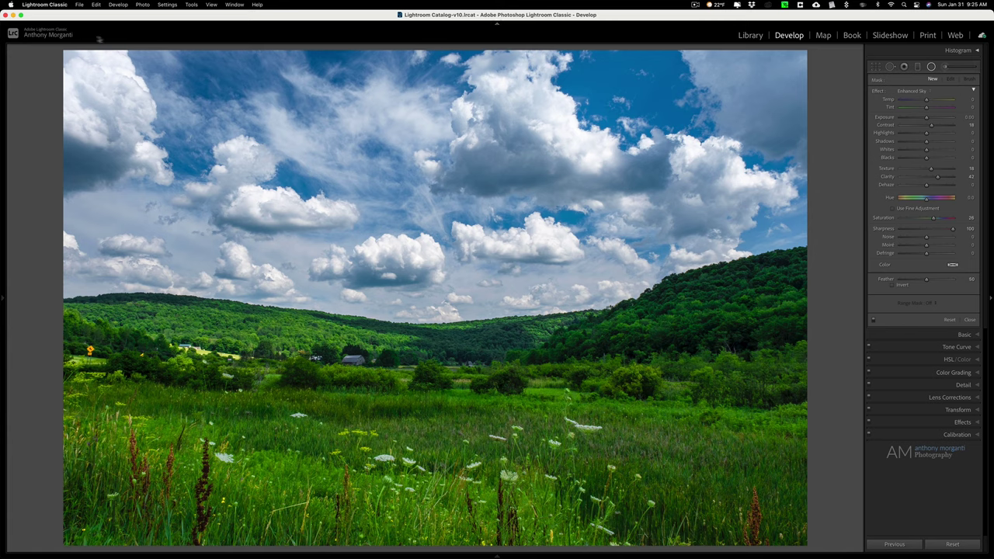
# Step: Open the Presets preferences and show the folder of all other Lightroom presets in Finder
pyautogui.click(48, 6)
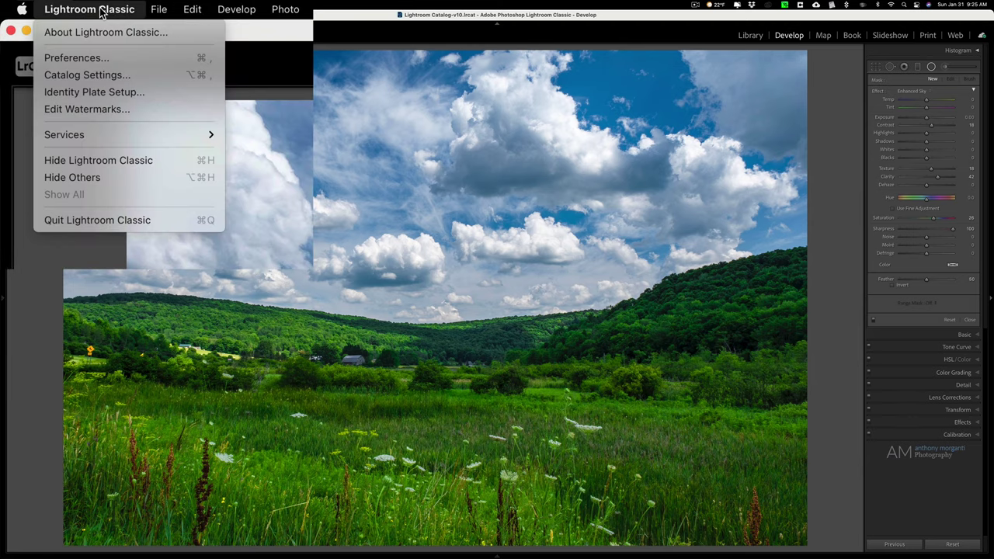
pyautogui.click(39, 29)
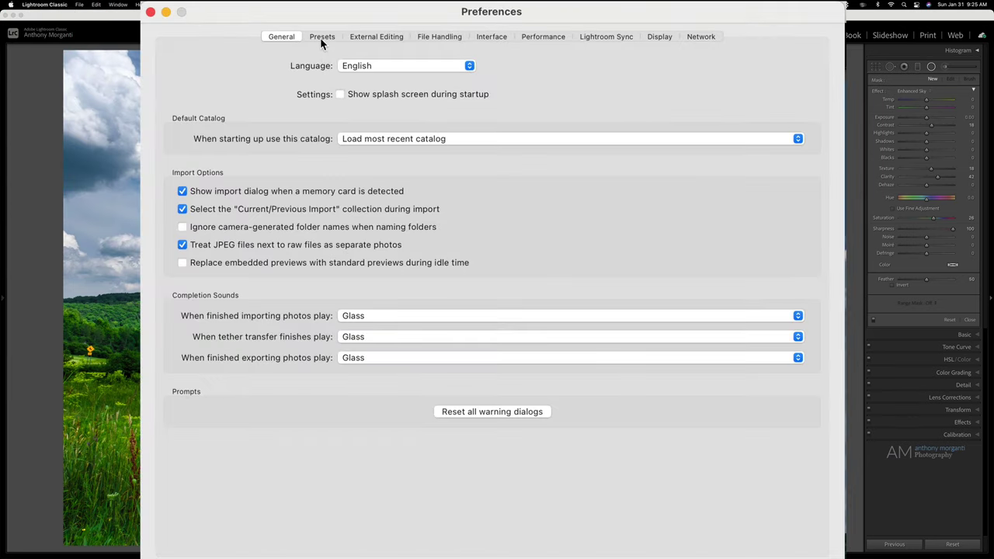
pyautogui.click(322, 37)
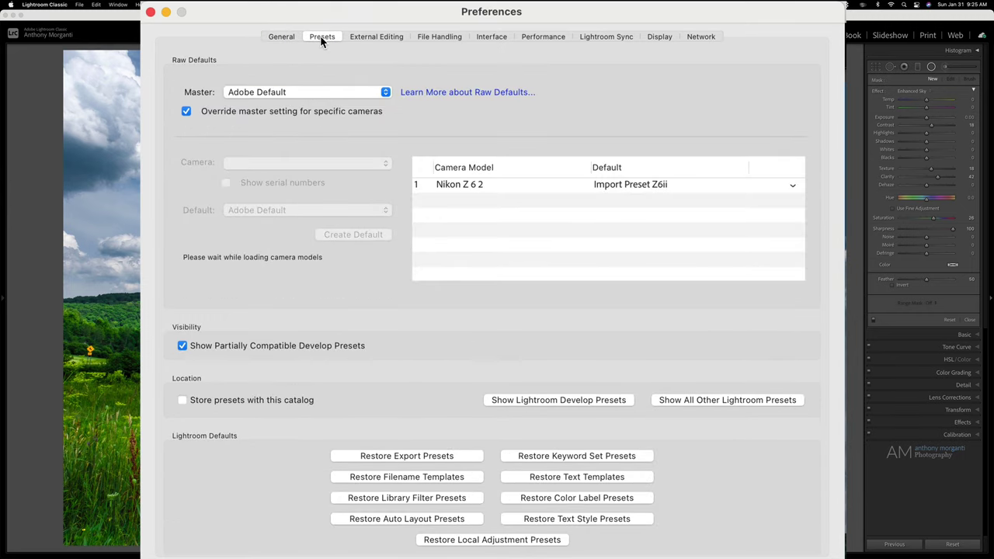
pyautogui.click(707, 401)
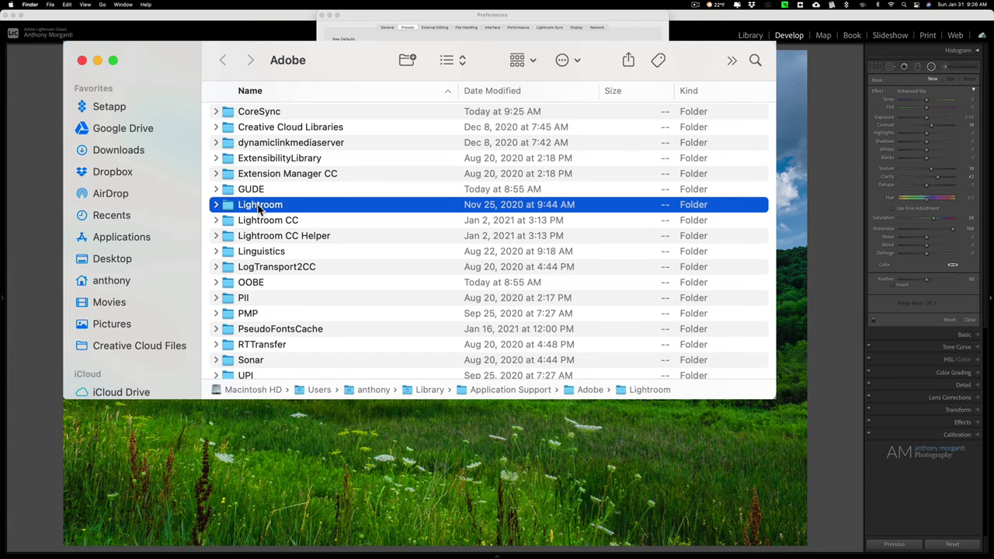
# Step: Locate Enhanced Sky.lrtemplate in the Lightroom folder's Local Adjustment Presets subfolder, and close Finder and the preferences
pyautogui.doubleClick(301, 209)
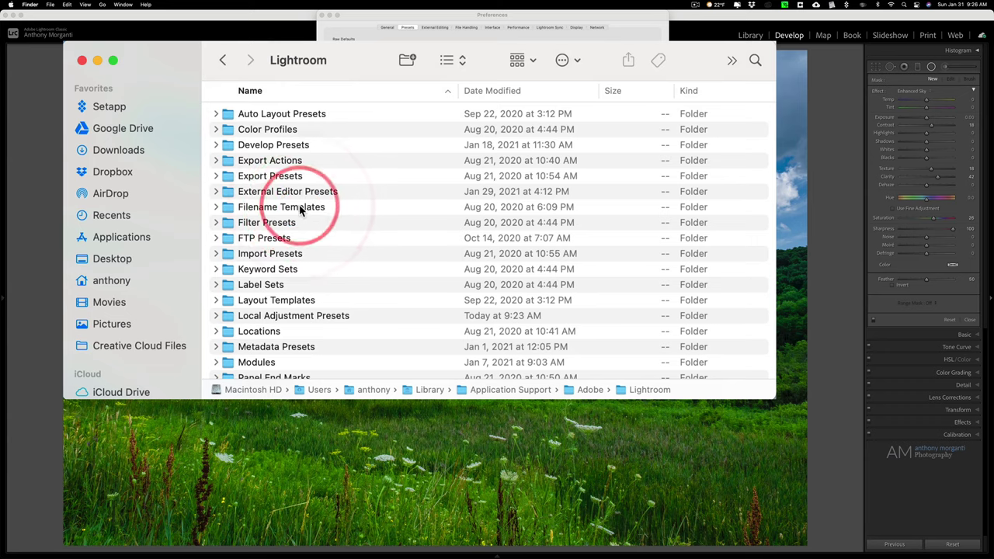
pyautogui.scroll(-5, 309, 207)
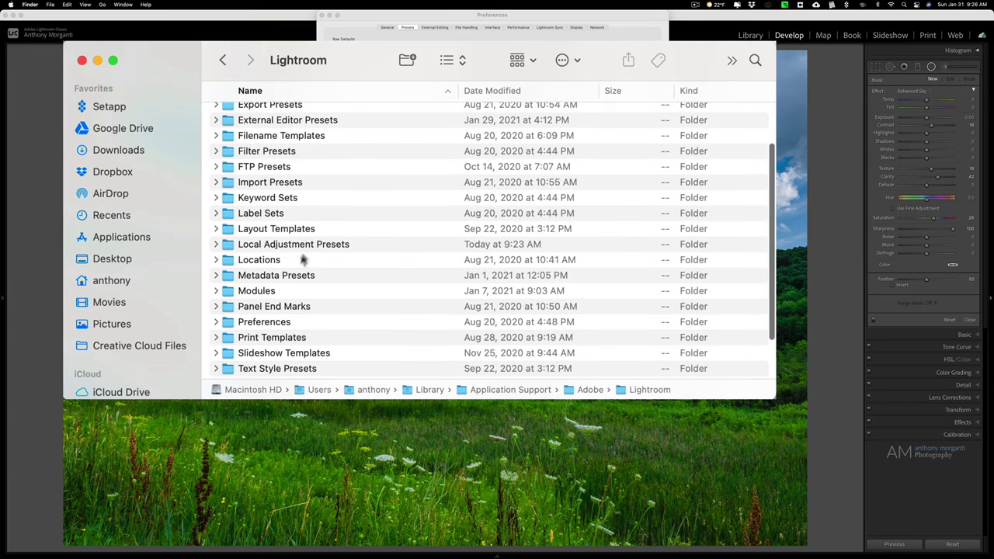
pyautogui.doubleClick(288, 245)
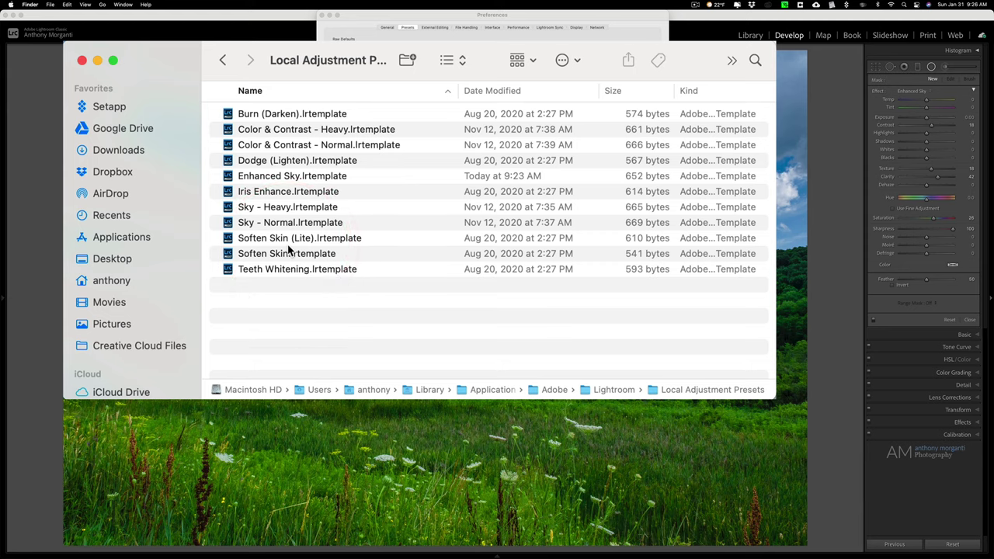
pyautogui.click(260, 177)
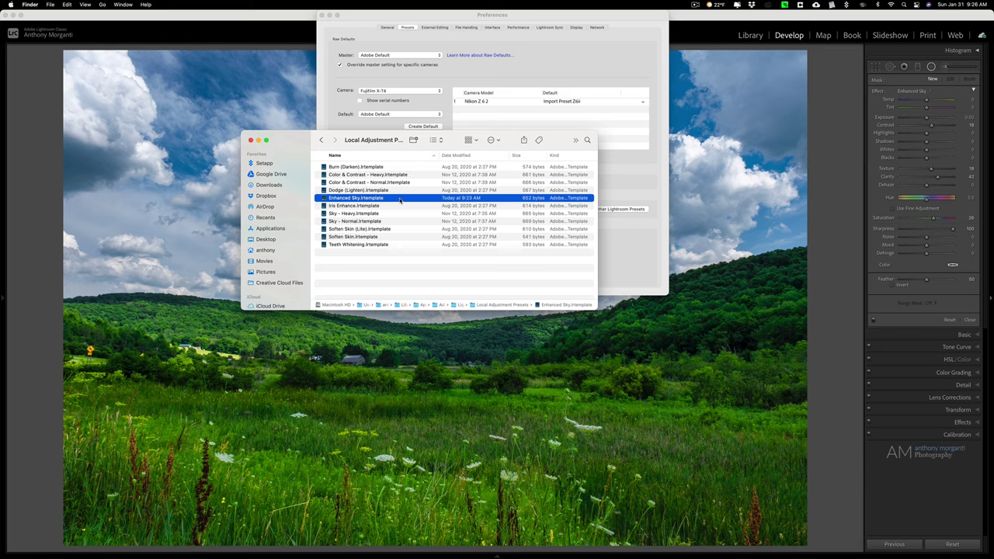
pyautogui.click(251, 140)
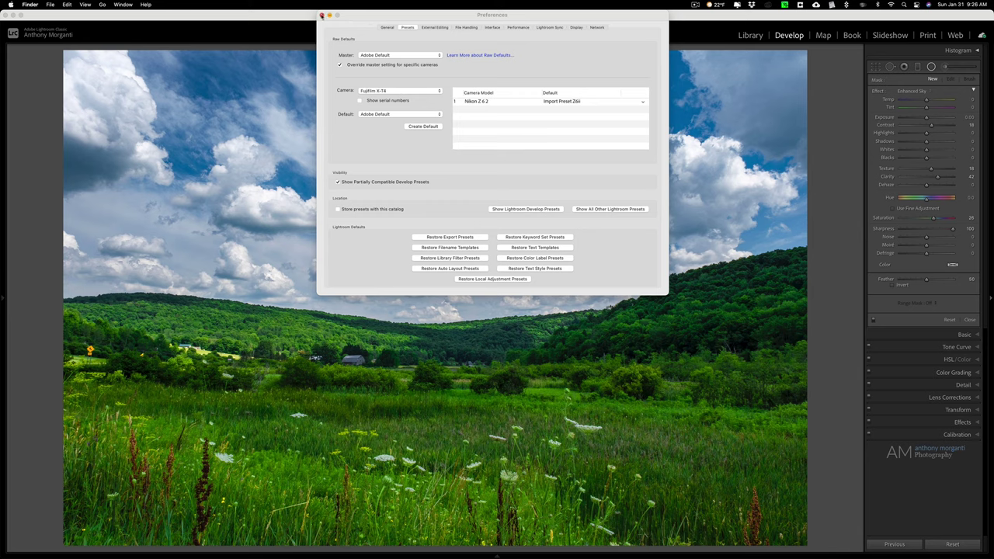
pyautogui.click(322, 15)
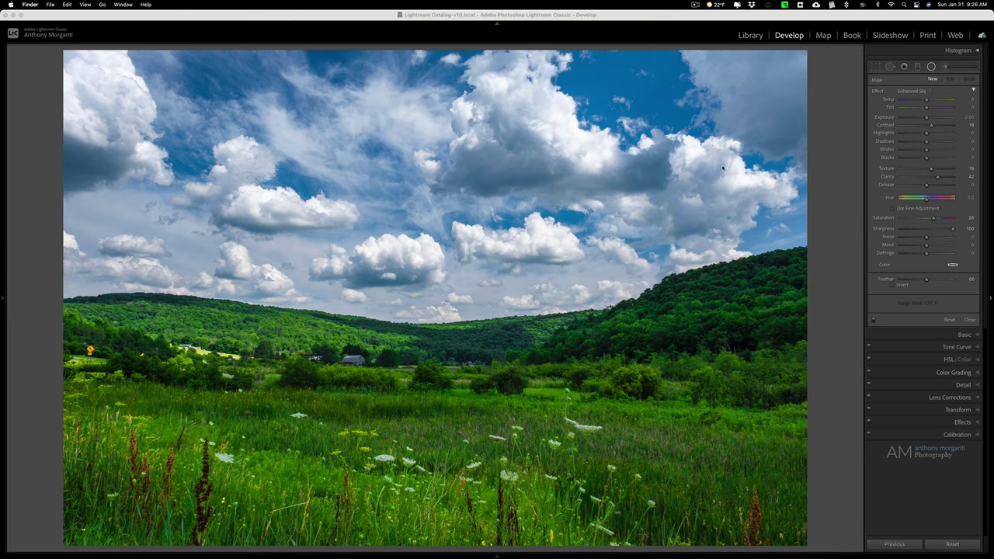